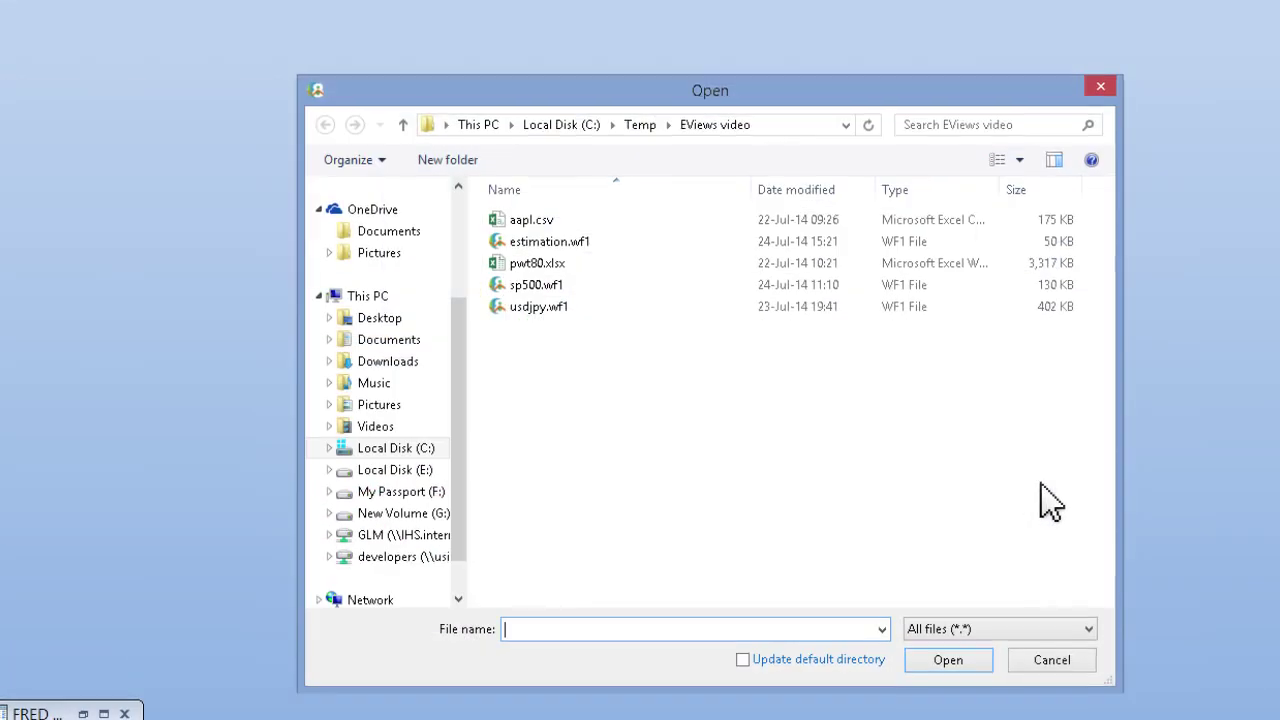
Step: Open a database with type FRED Database and connect to it
{"action": "left_click", "coordinate": [1090, 628]}
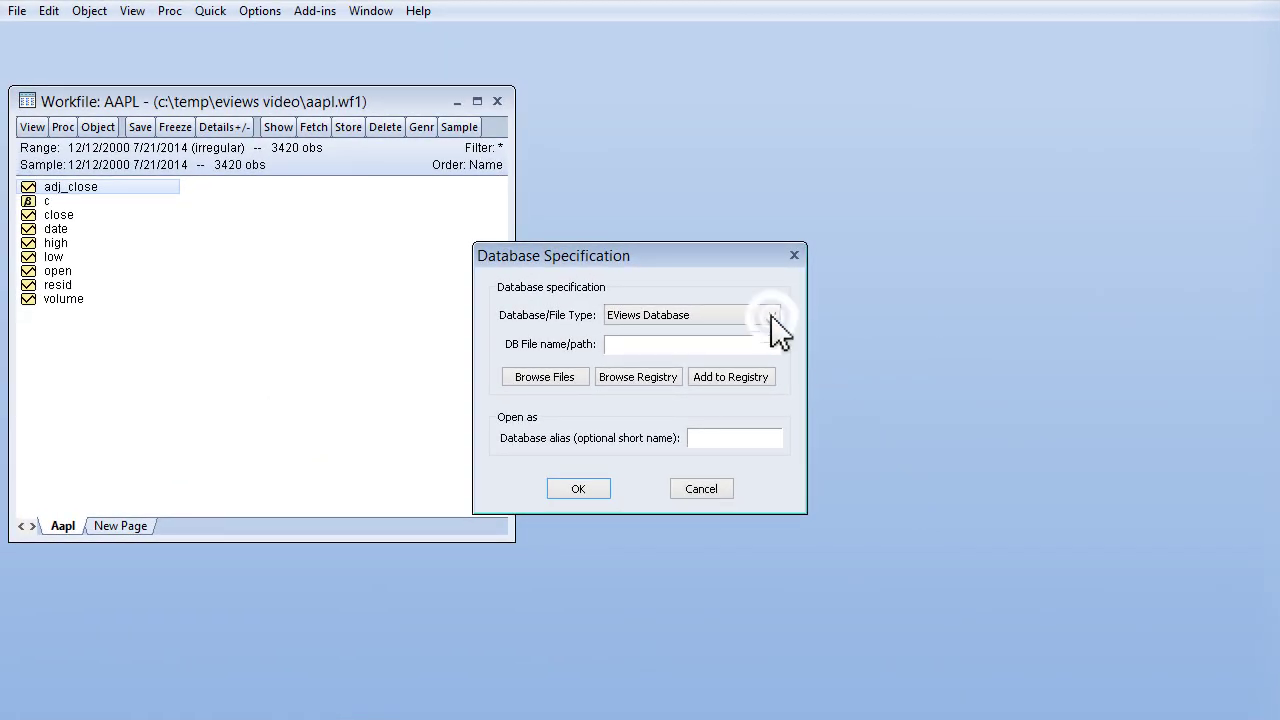
{"action": "left_click", "coordinate": [771, 316]}
{"action": "left_click", "coordinate": [660, 463]}
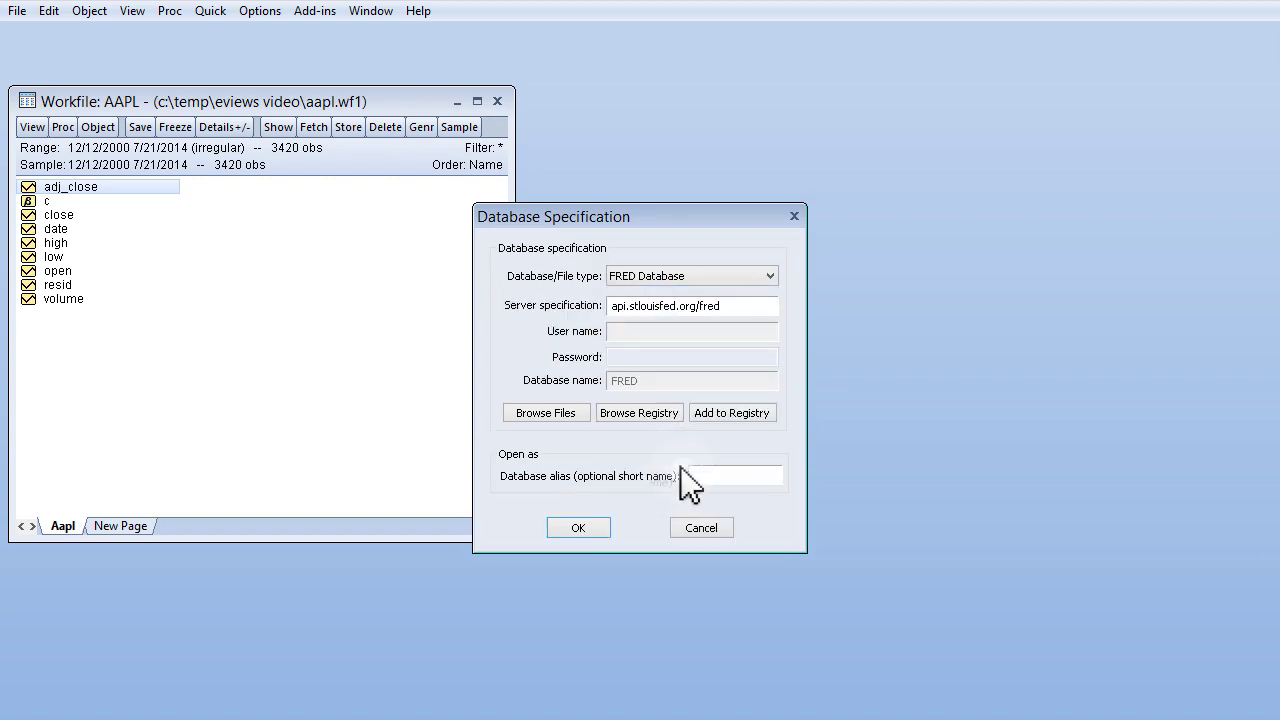
{"action": "left_click", "coordinate": [594, 529]}
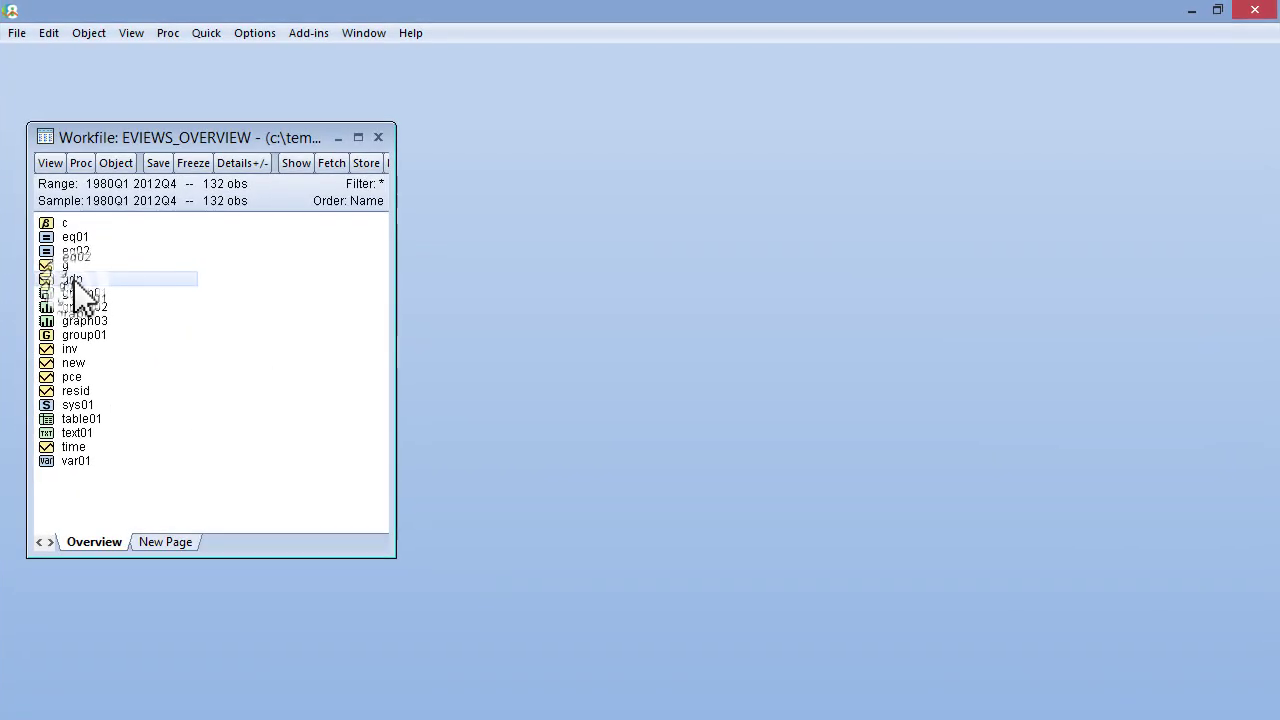
Step: Show the gdp series as a line graph and shift its sample to later years
{"action": "double_click", "coordinate": [73, 279]}
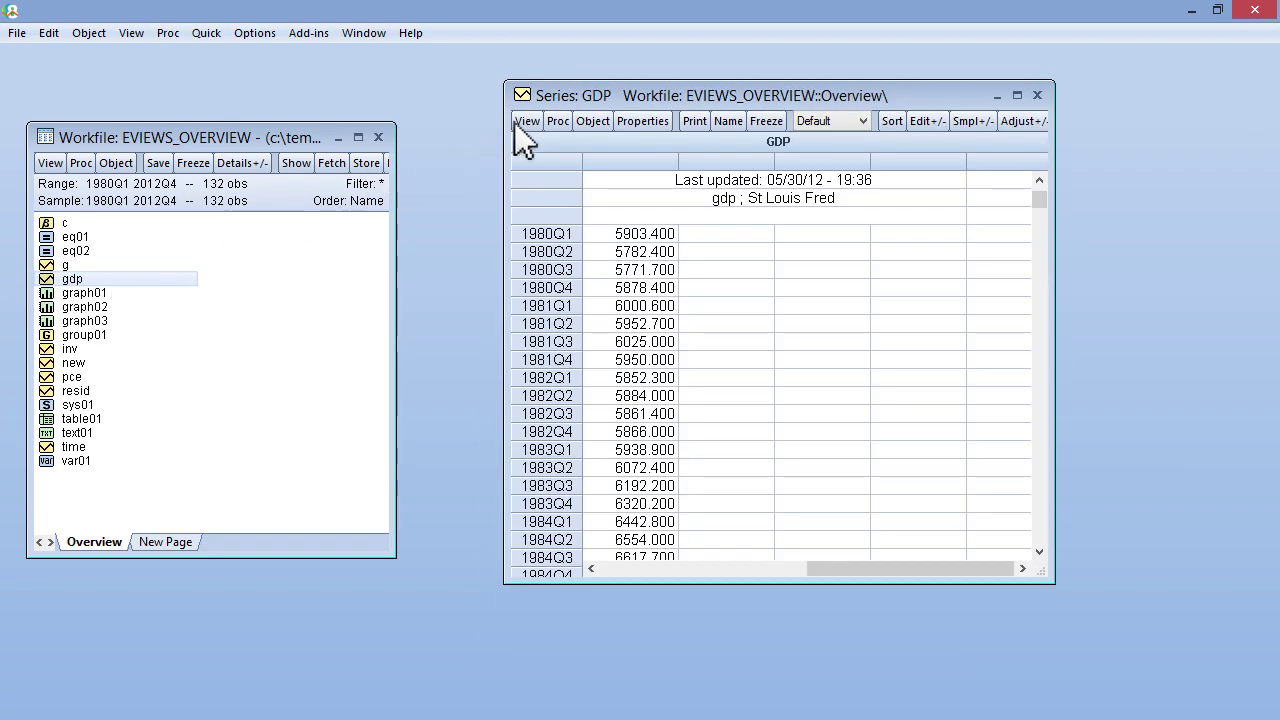
{"action": "left_click", "coordinate": [526, 121]}
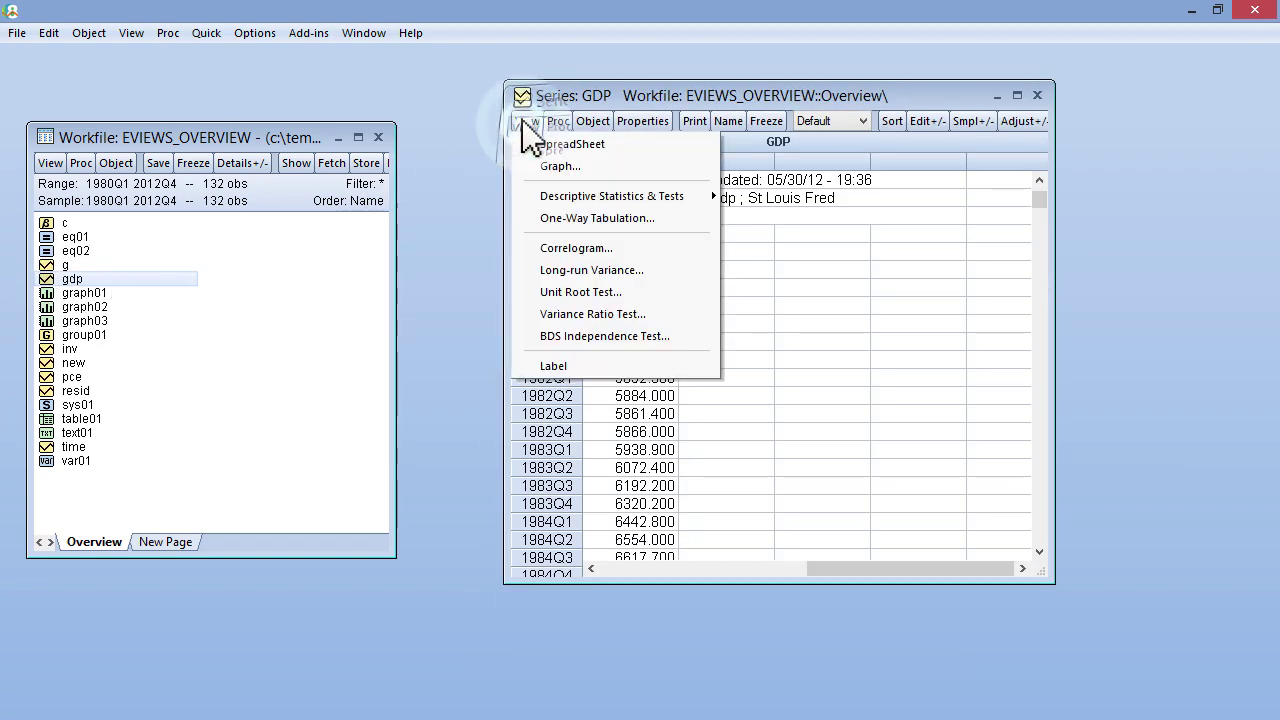
{"action": "left_click", "coordinate": [588, 168]}
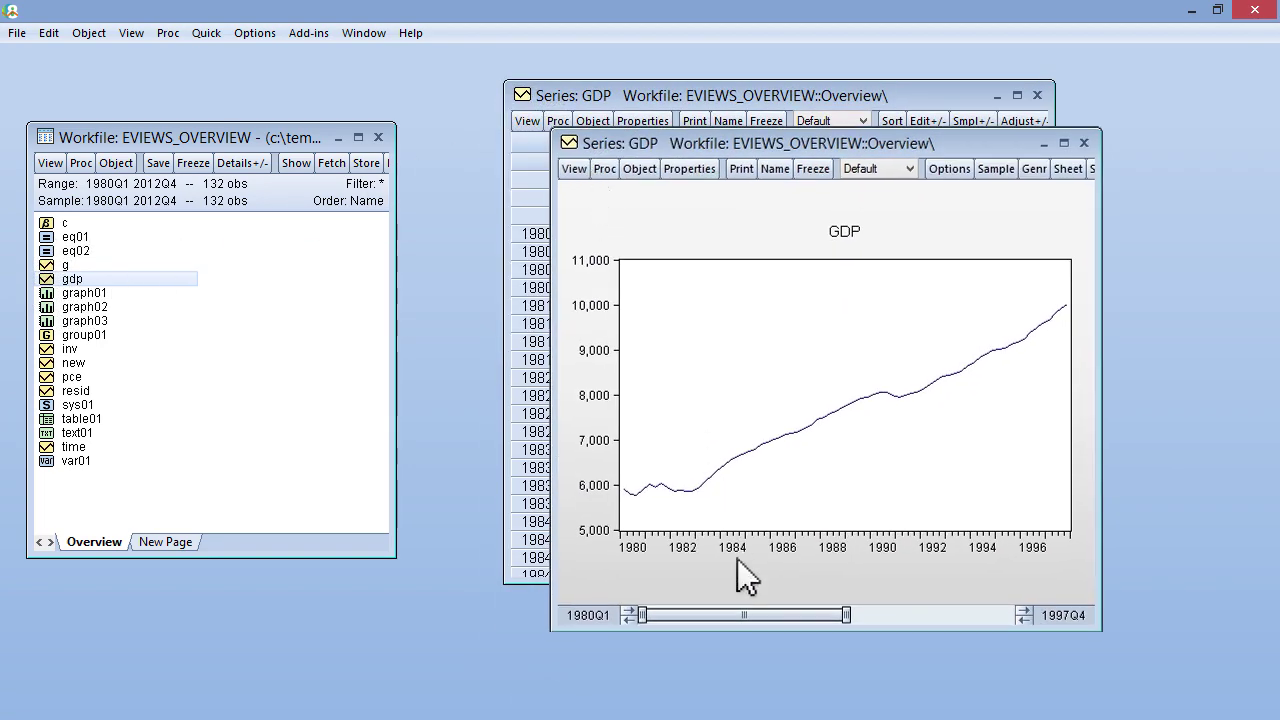
{"action": "left_click_drag", "start_coordinate": [757, 615], "coordinate": [889, 611]}
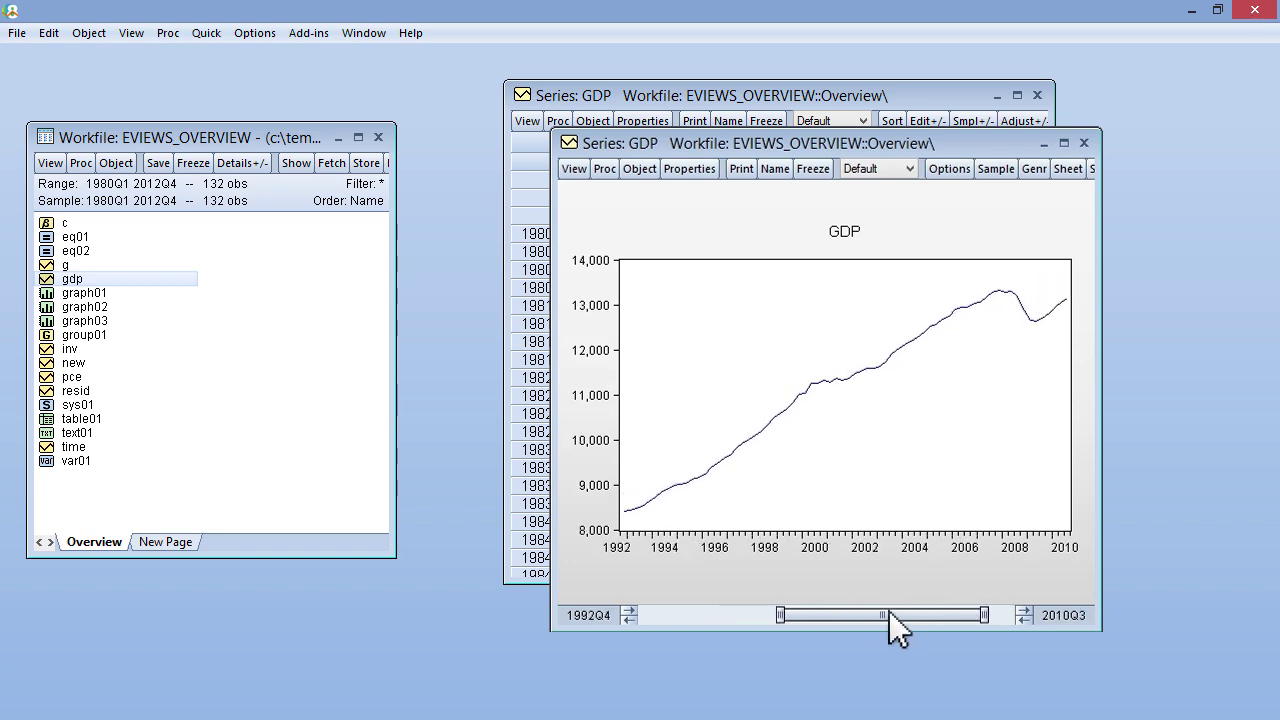
Step: Estimate an equation from the inv, new and pce series
{"action": "right_click", "coordinate": [138, 388]}
{"action": "mouse_move", "coordinate": [180, 390]}
{"action": "left_click", "coordinate": [412, 410]}
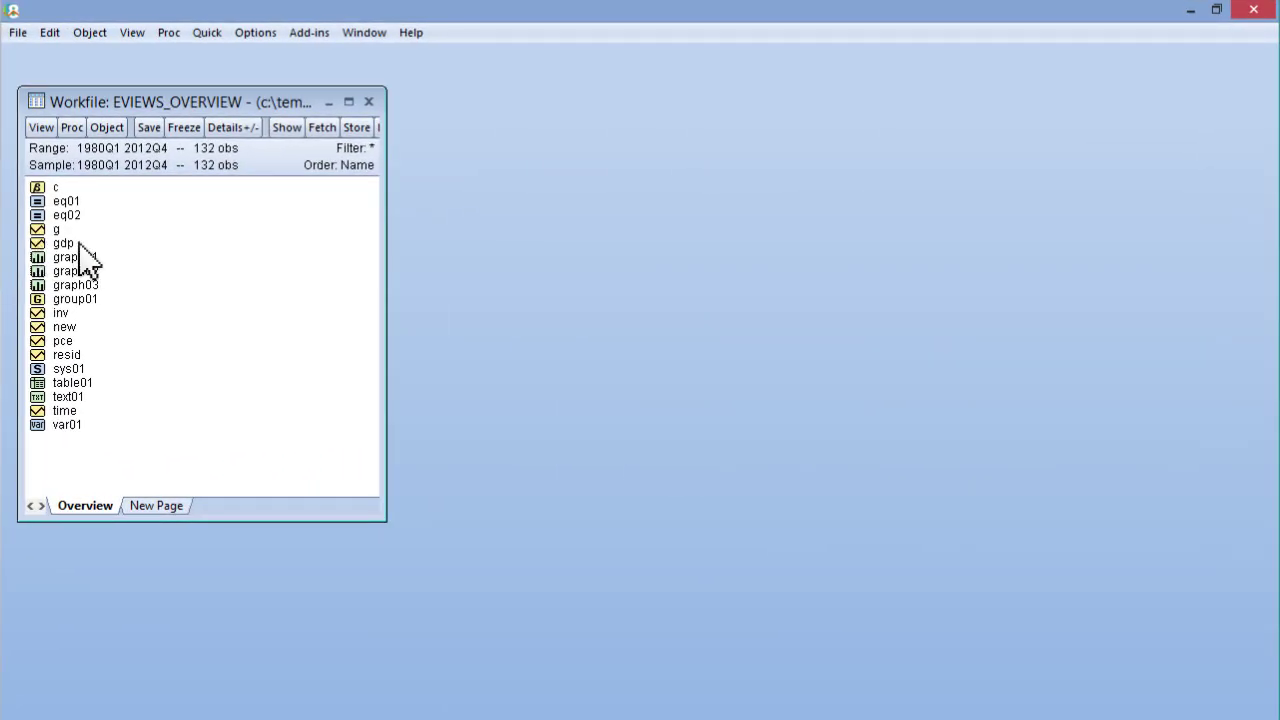
Step: Open the gdp series data, the eq02 results and the sys01 system estimates
{"action": "double_click", "coordinate": [79, 243]}
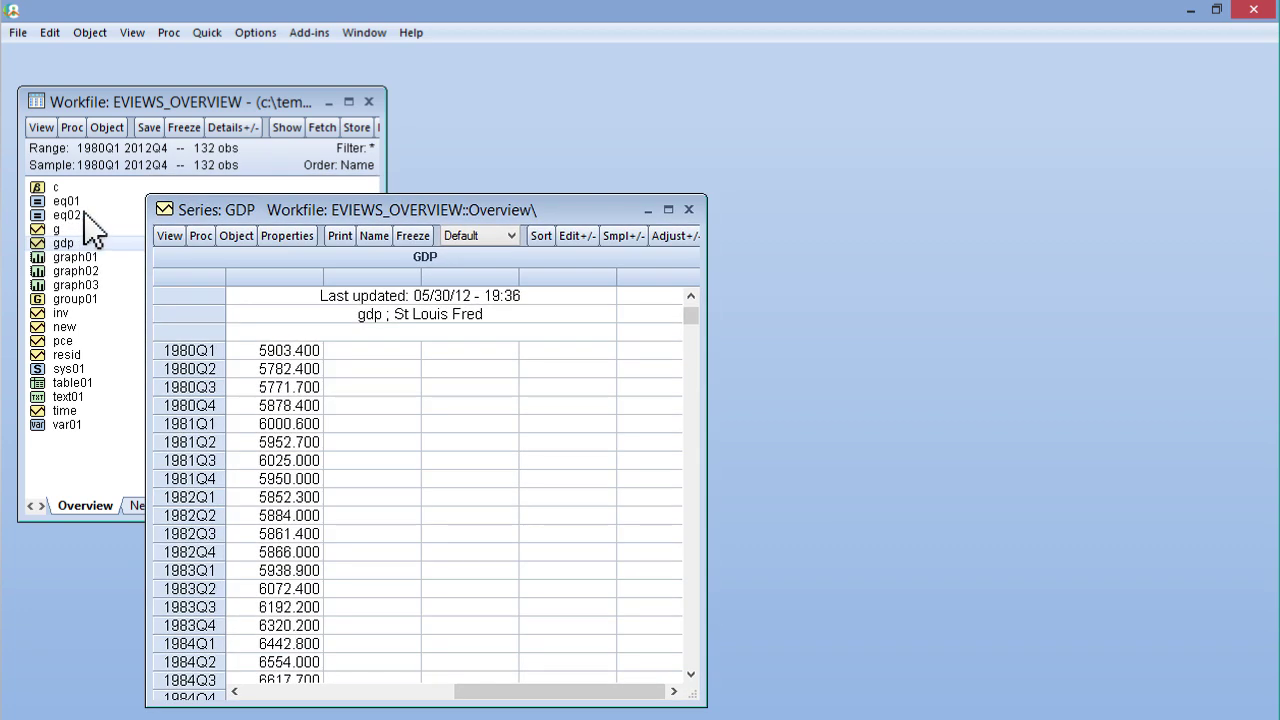
{"action": "double_click", "coordinate": [85, 215]}
{"action": "double_click", "coordinate": [90, 369]}
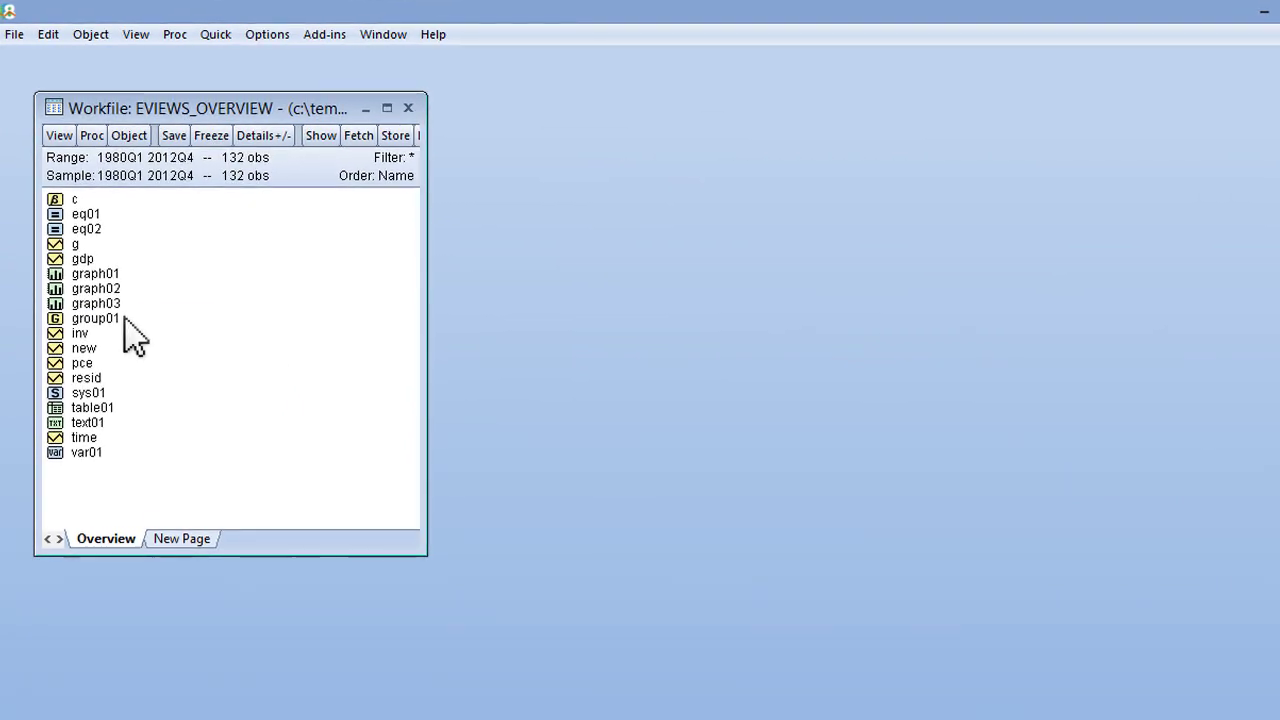
Step: Display group01 (GDP, PCE, INV, G) as line graphs, then as a dated data table
{"action": "double_click", "coordinate": [124, 321]}
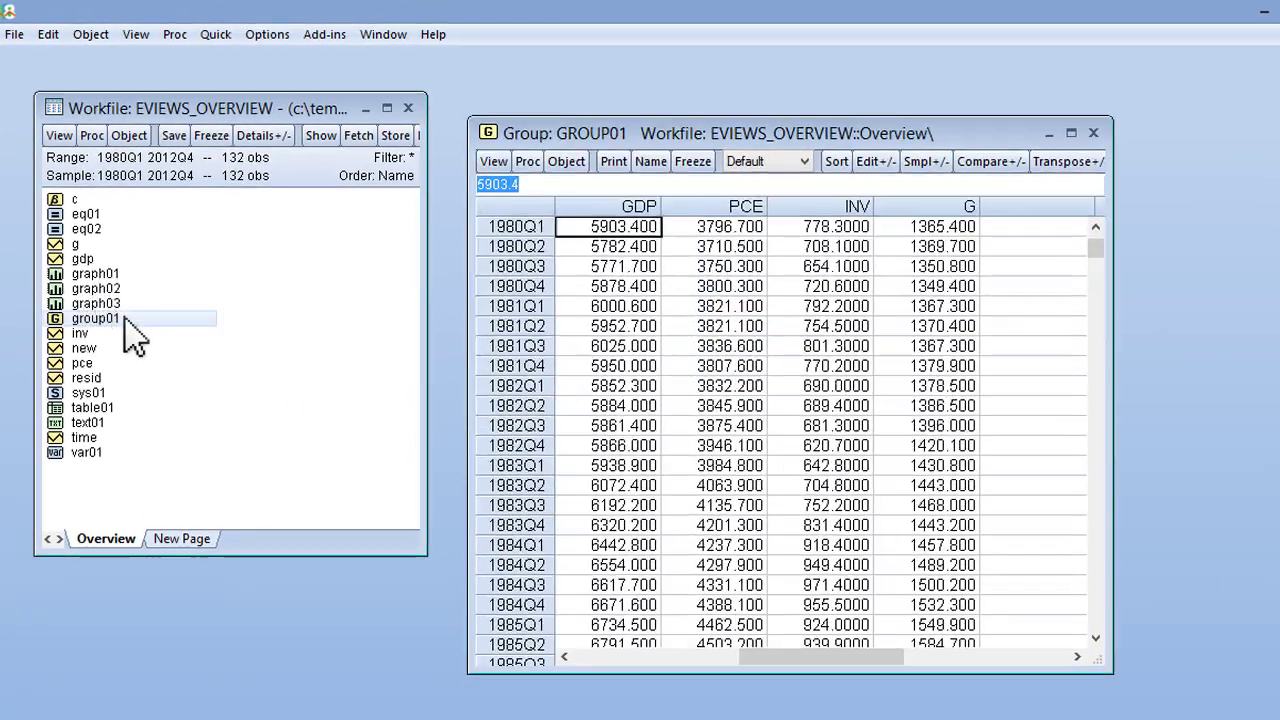
{"action": "left_click", "coordinate": [494, 184]}
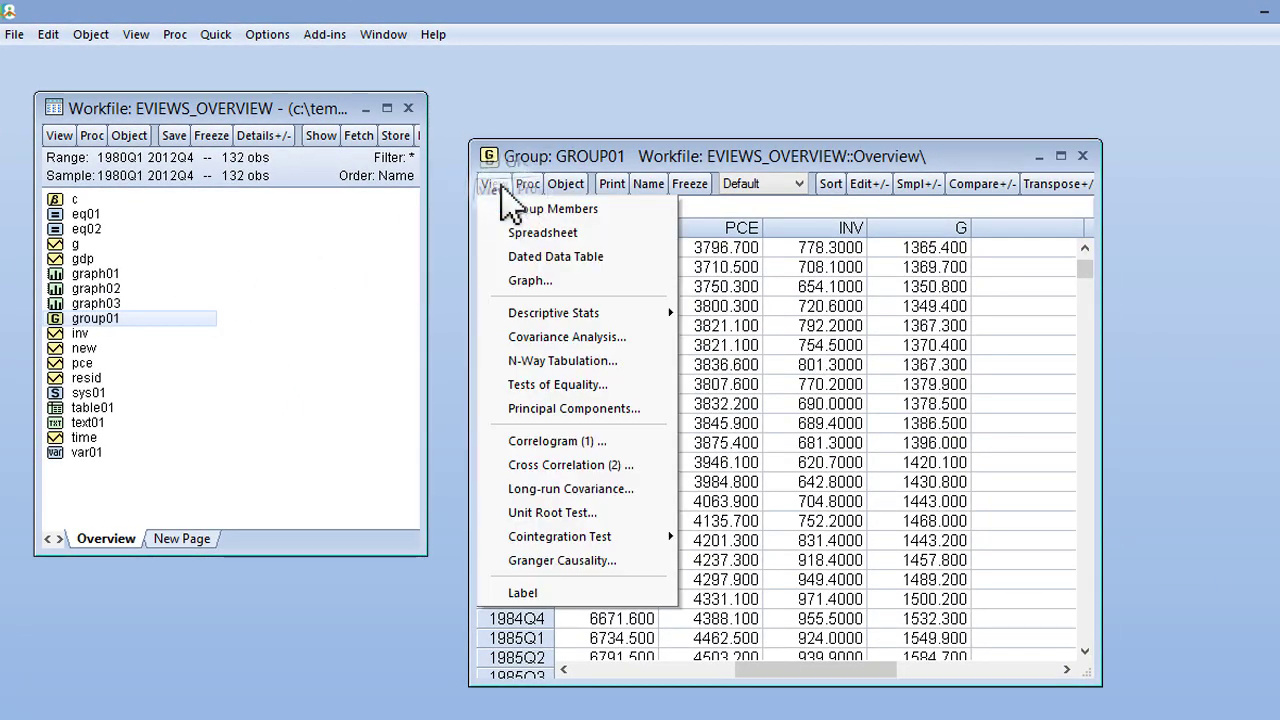
{"action": "left_click", "coordinate": [545, 281]}
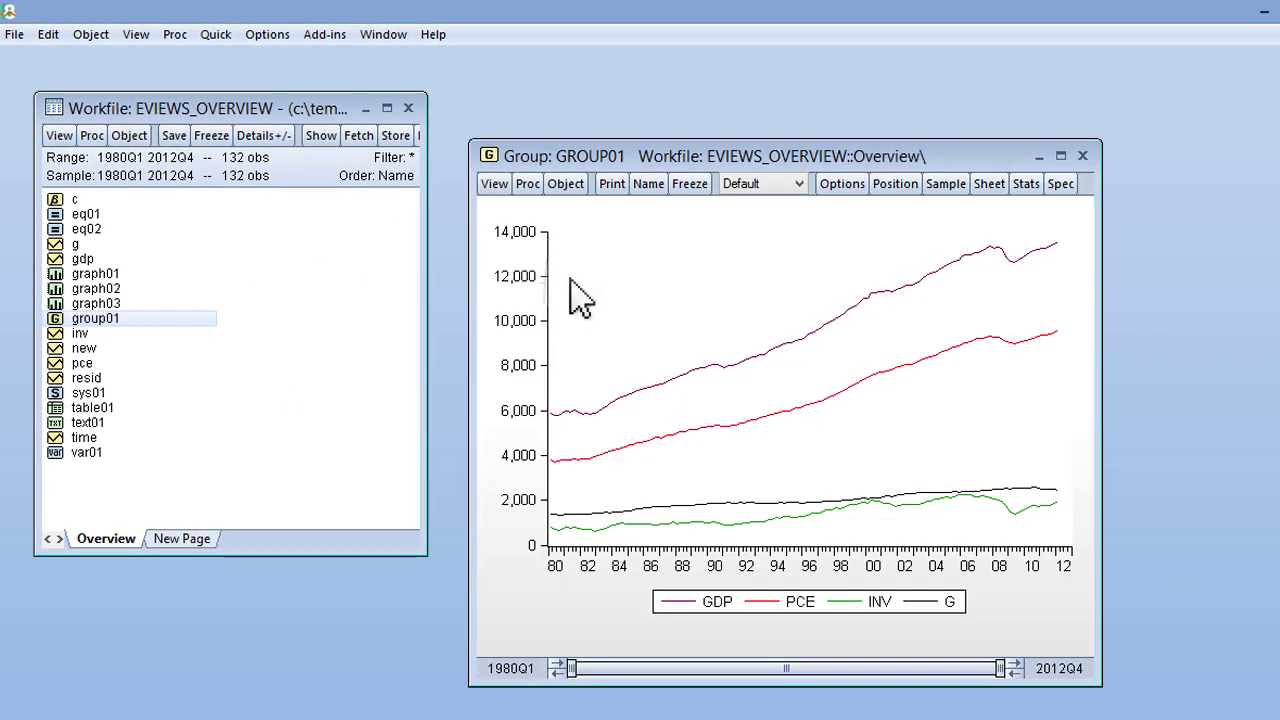
{"action": "left_click", "coordinate": [494, 186]}
{"action": "left_click", "coordinate": [624, 262]}
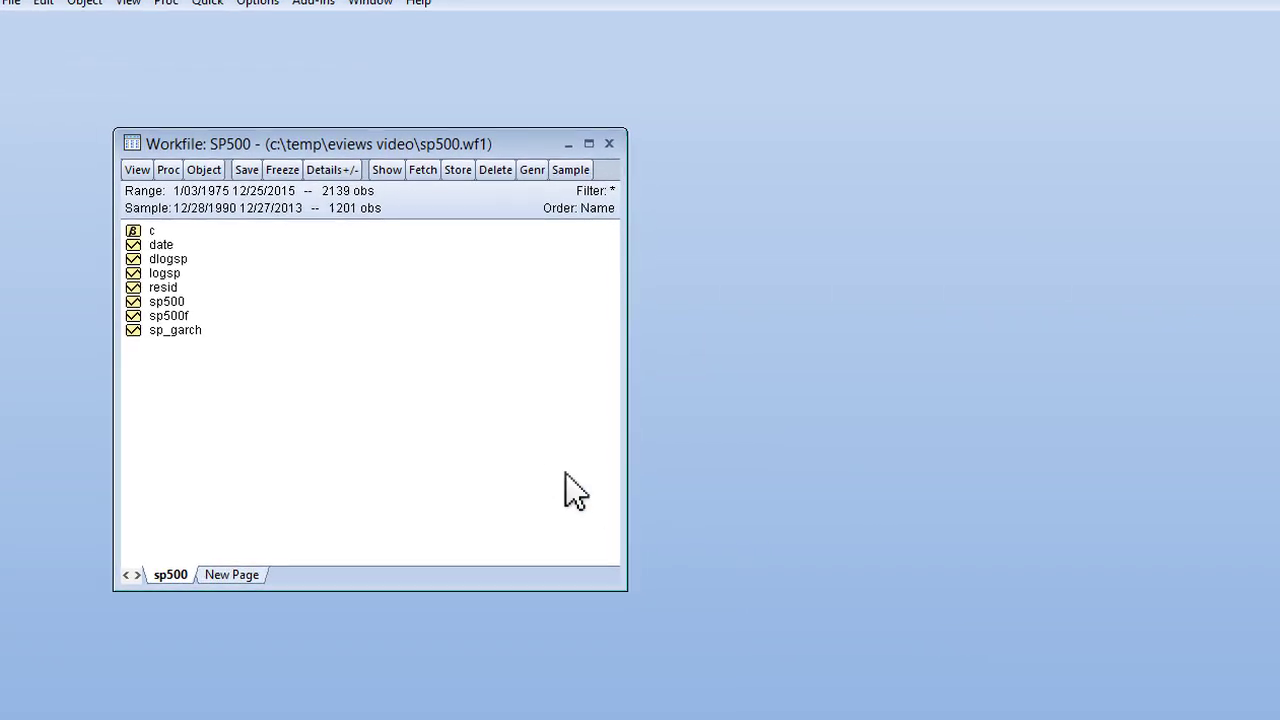
Step: Run a variance ratio test on the sp500 series, then open the ip series
{"action": "double_click", "coordinate": [172, 293]}
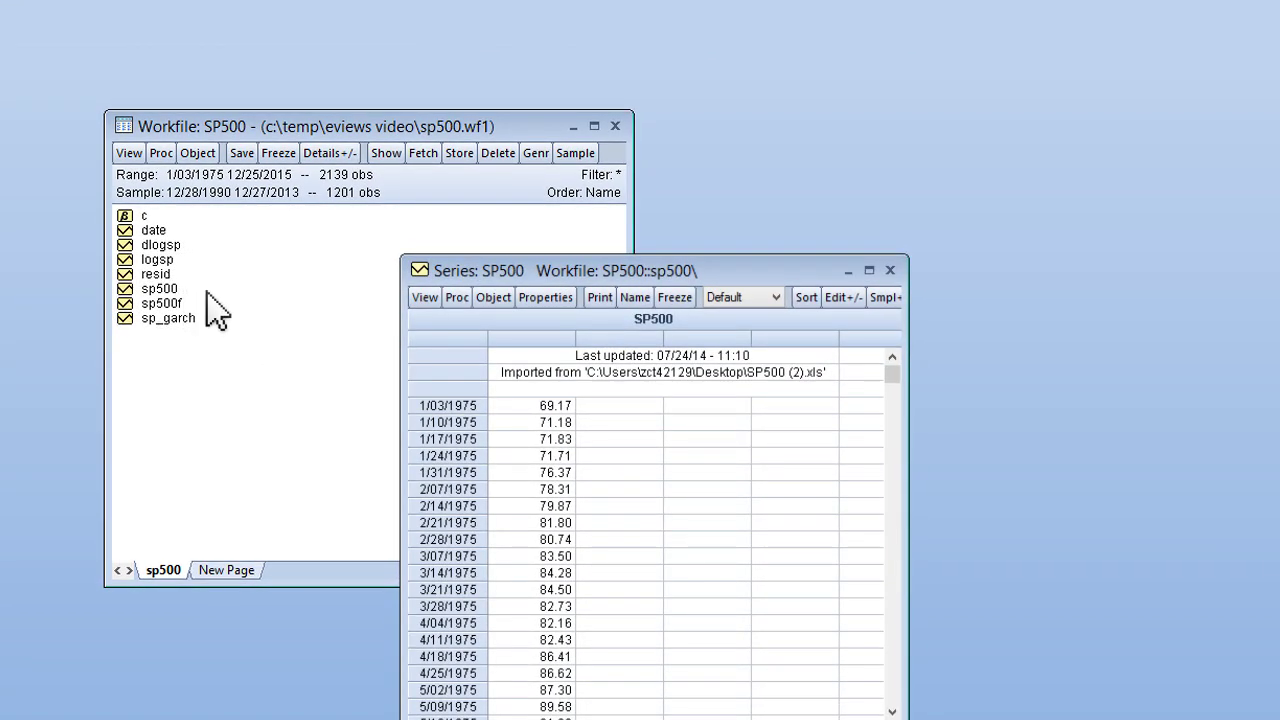
{"action": "left_click", "coordinate": [424, 297]}
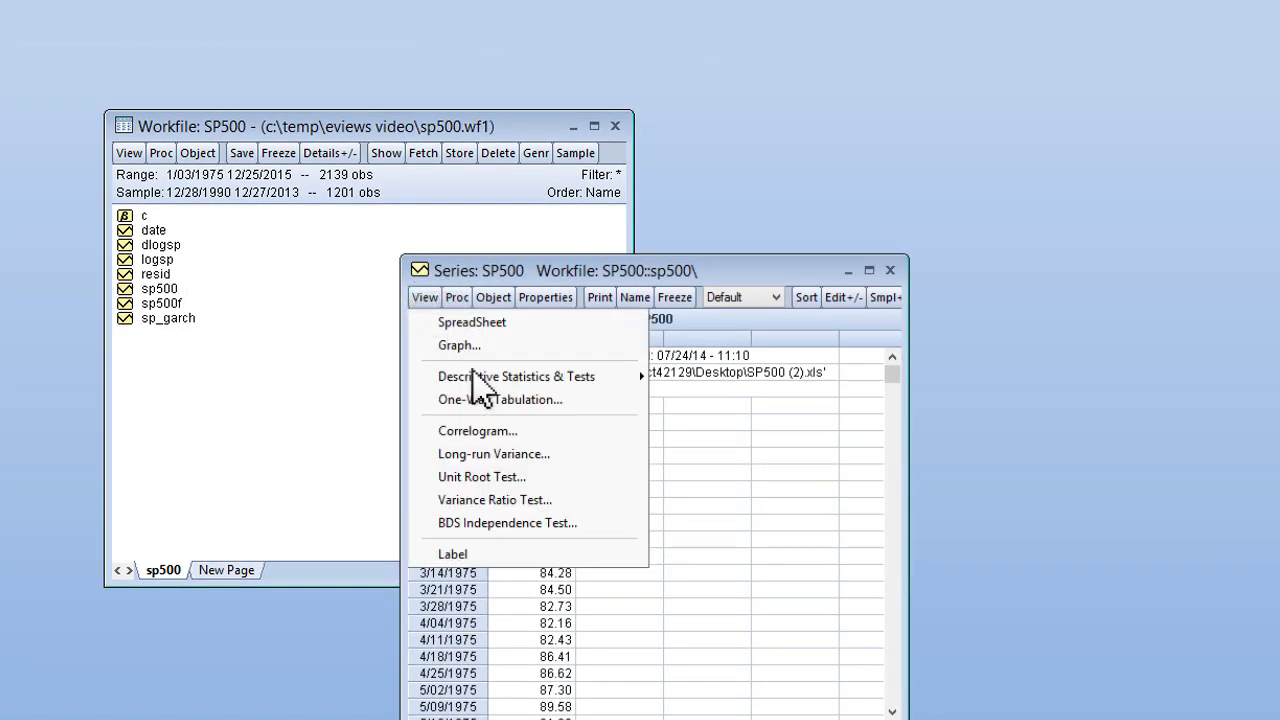
{"action": "left_click", "coordinate": [555, 502]}
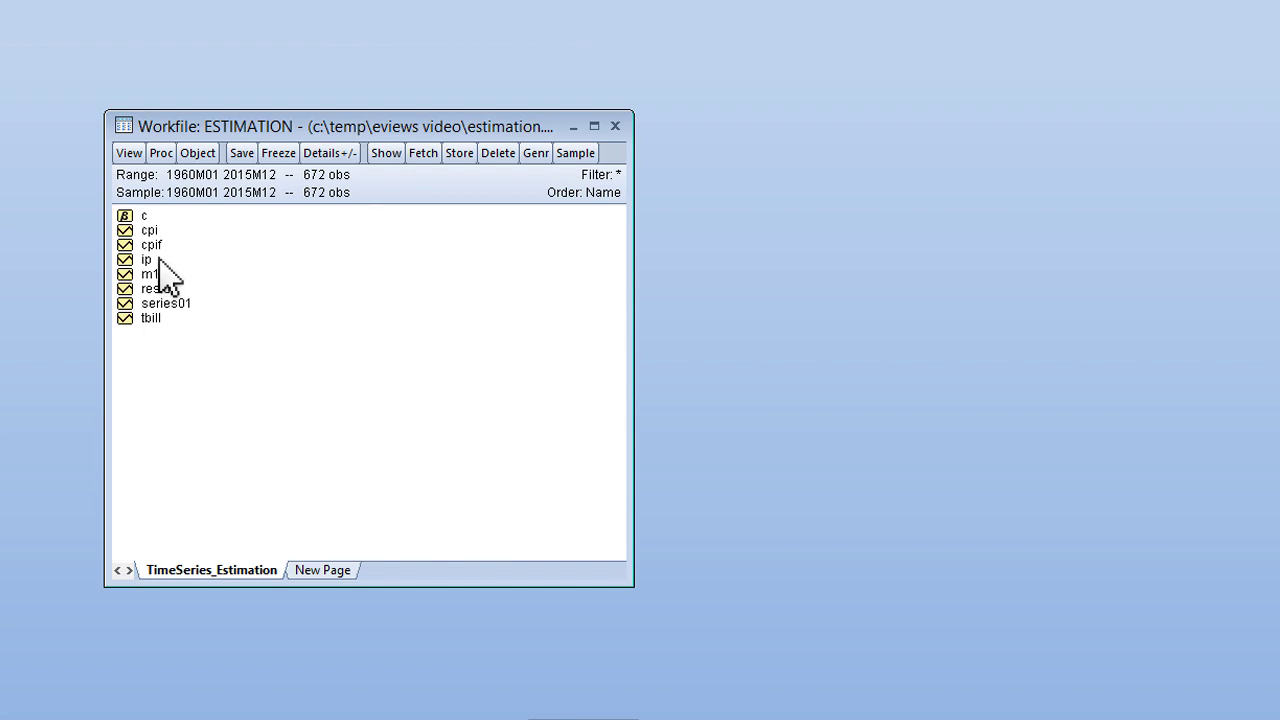
{"action": "double_click", "coordinate": [152, 259]}
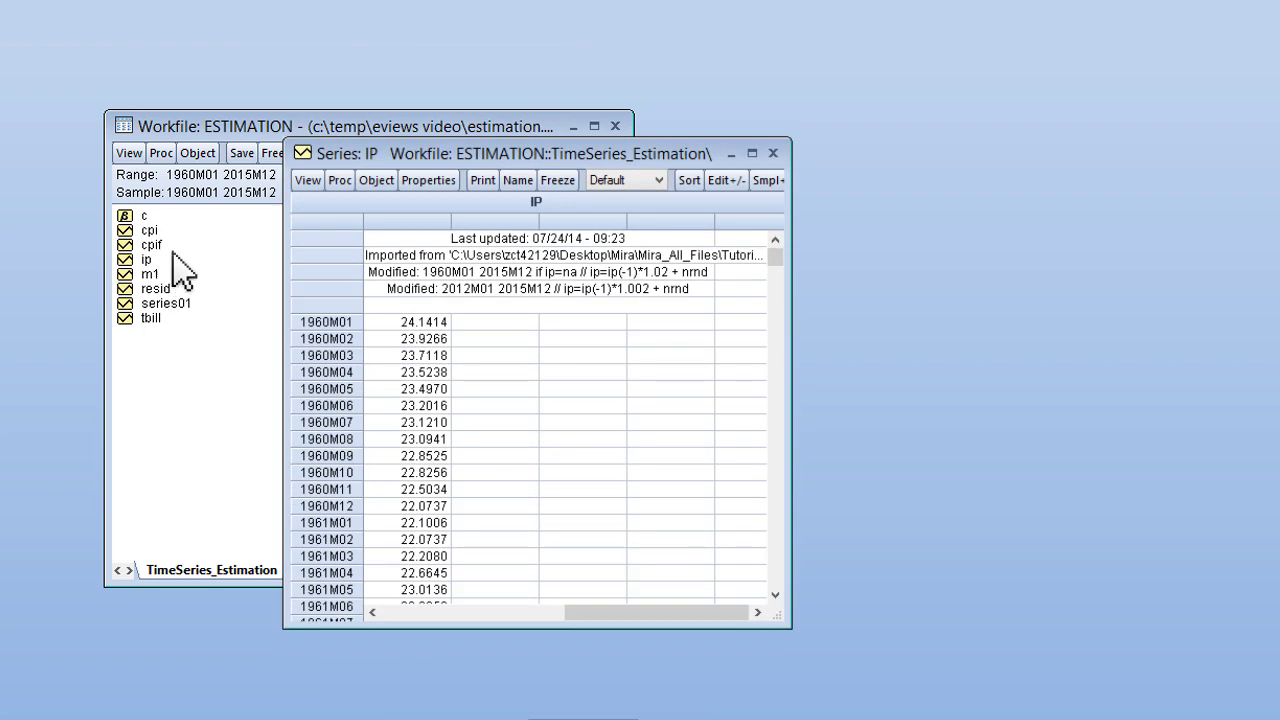
Step: Run an ADF unit root test on IP and a Johansen system cointegration test on IP and M1
{"action": "left_click", "coordinate": [308, 181]}
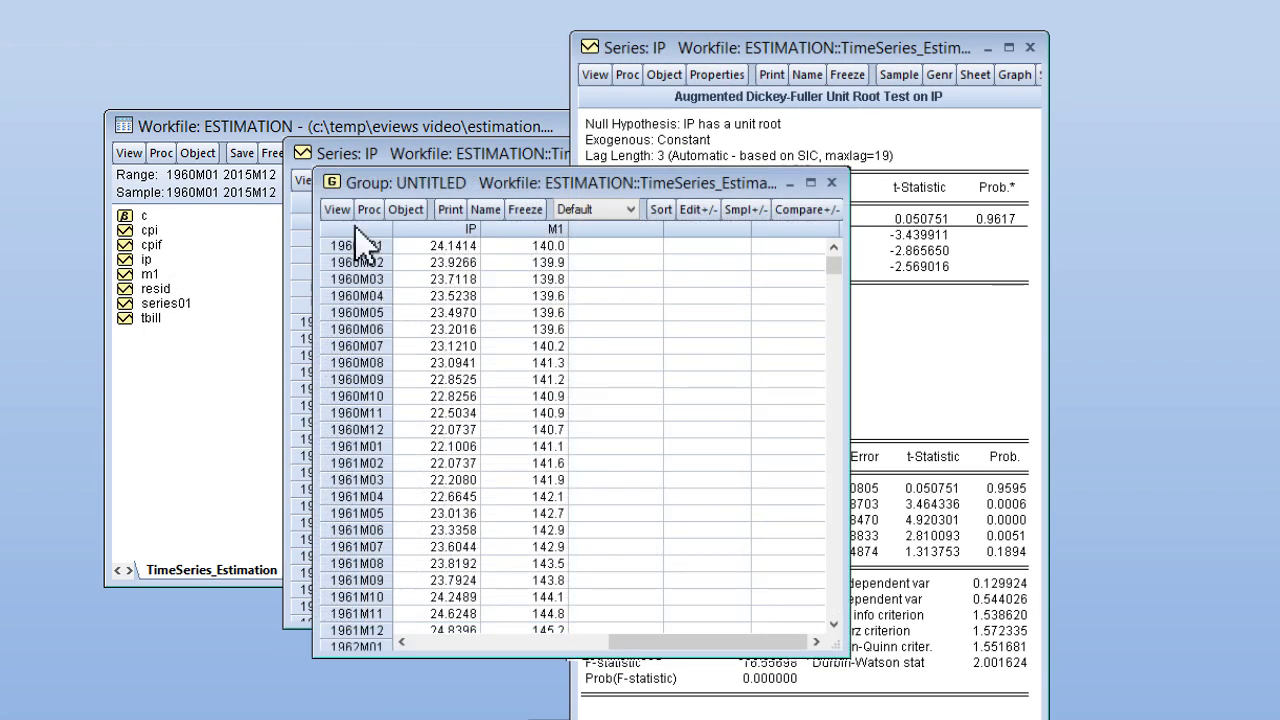
{"action": "left_click", "coordinate": [345, 210]}
{"action": "mouse_move", "coordinate": [470, 552]}
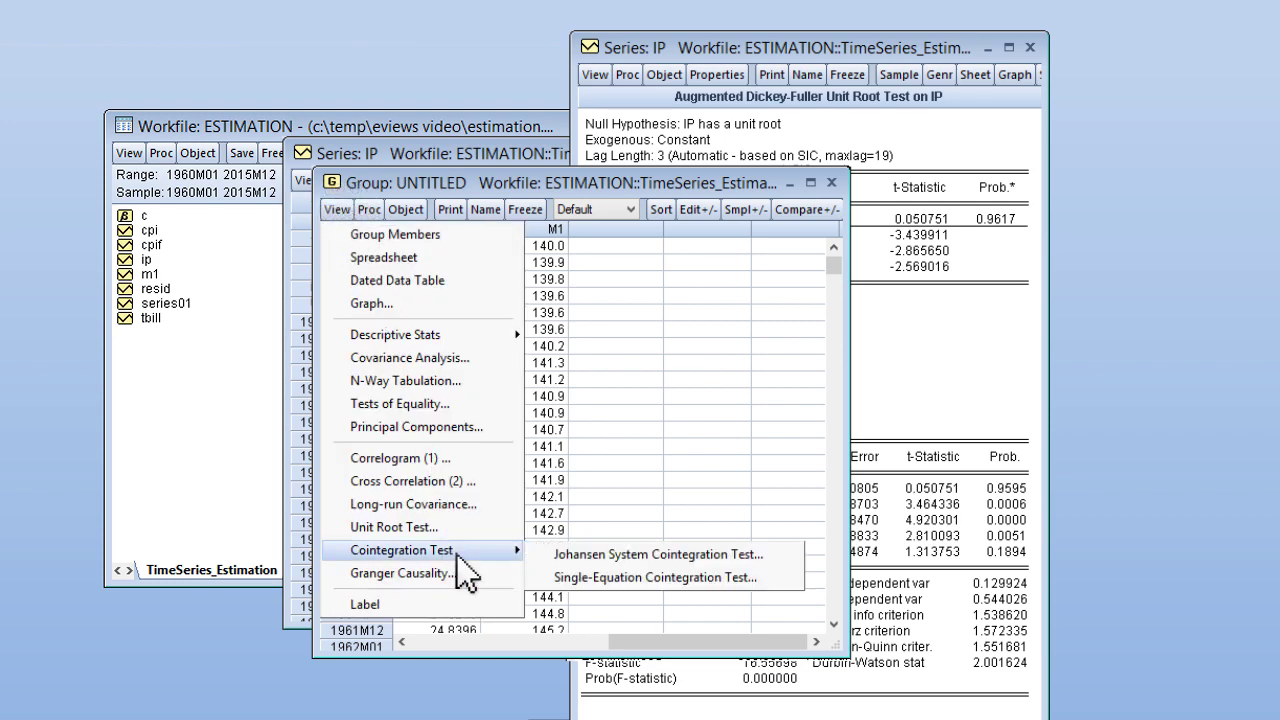
{"action": "left_click", "coordinate": [777, 556]}
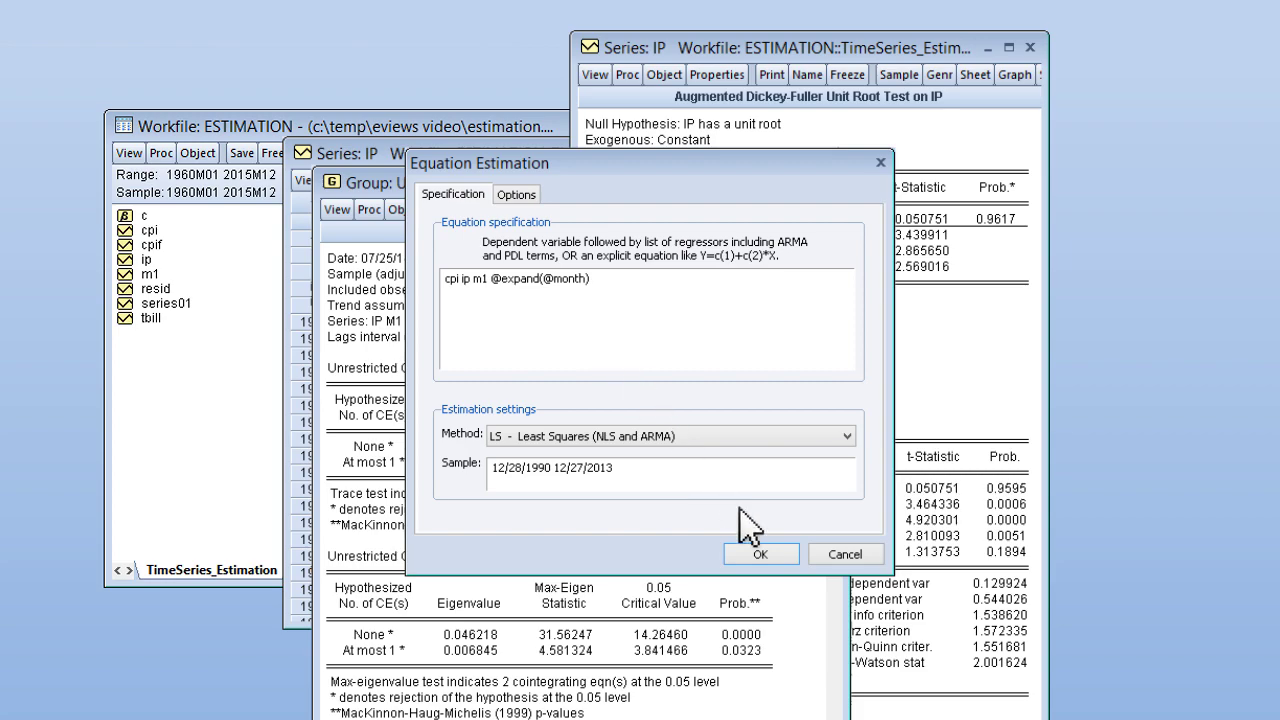
Step: Estimate the CPI equation, show its actual-fitted-residual graph, and forecast CPI into cpif
{"action": "left_click", "coordinate": [768, 556]}
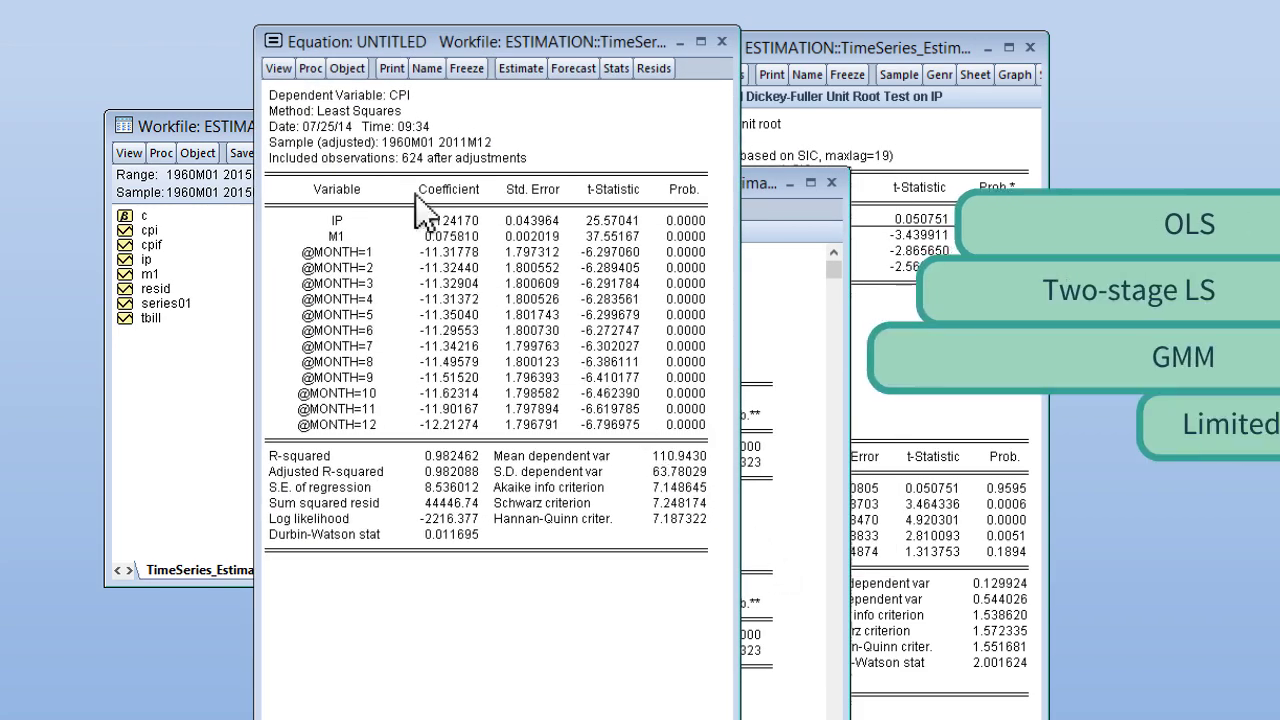
{"action": "left_click", "coordinate": [279, 68]}
{"action": "mouse_move", "coordinate": [462, 150]}
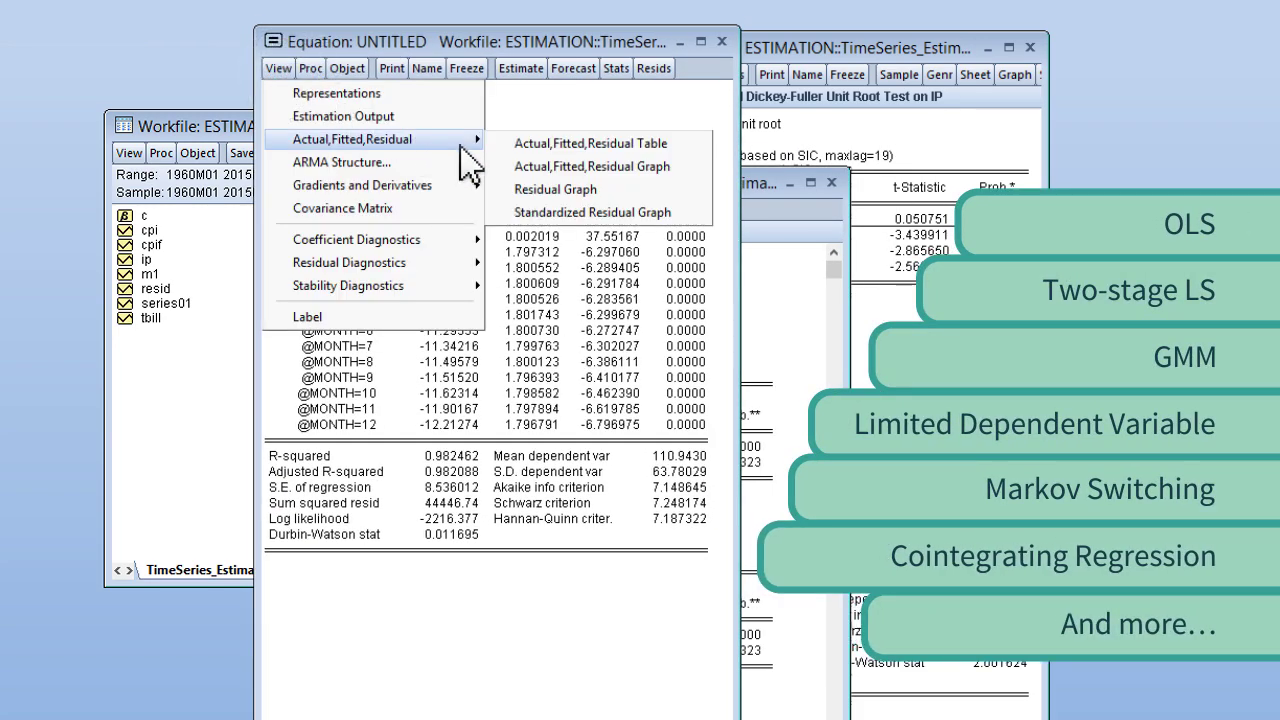
{"action": "left_click", "coordinate": [680, 185]}
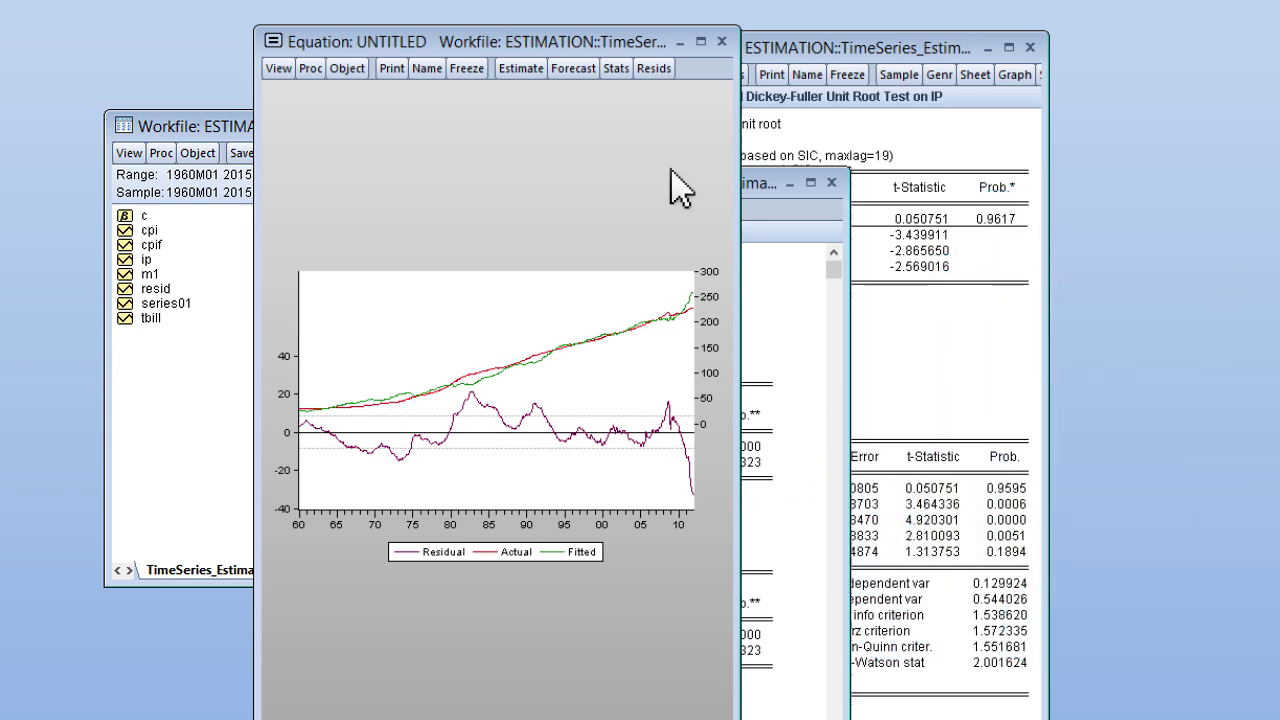
{"action": "left_click", "coordinate": [595, 70]}
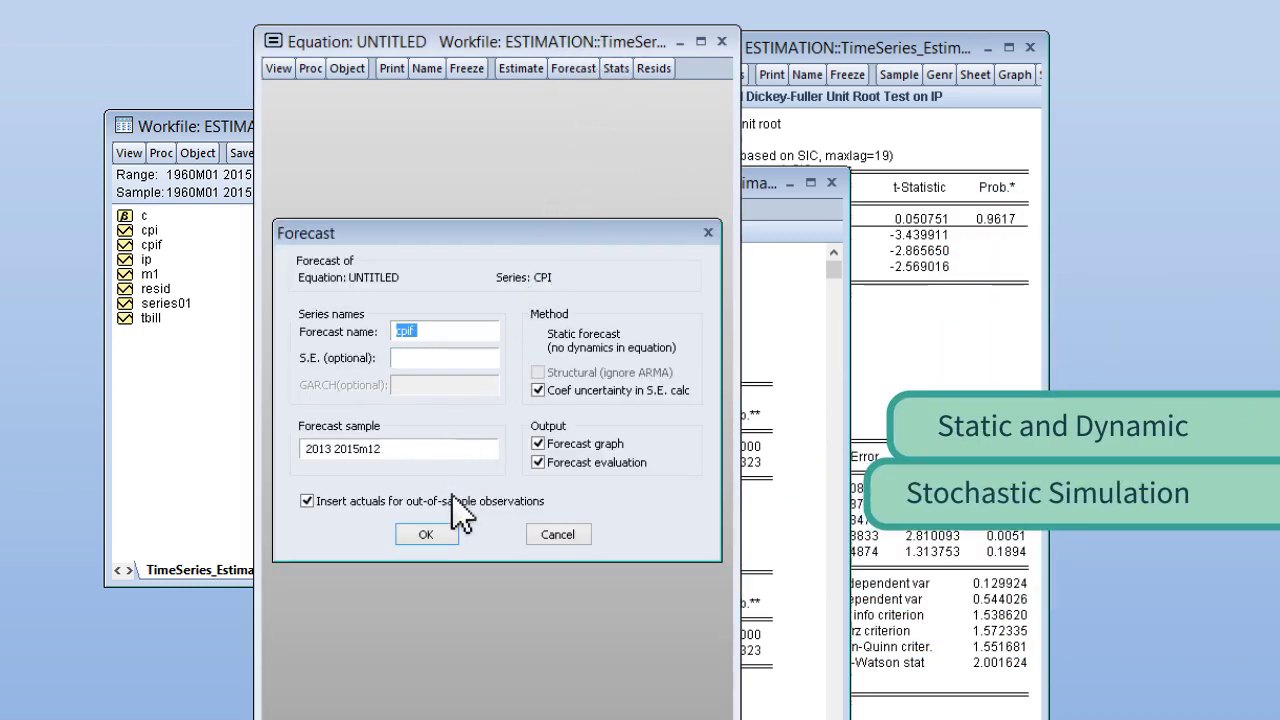
{"action": "left_click", "coordinate": [426, 535]}
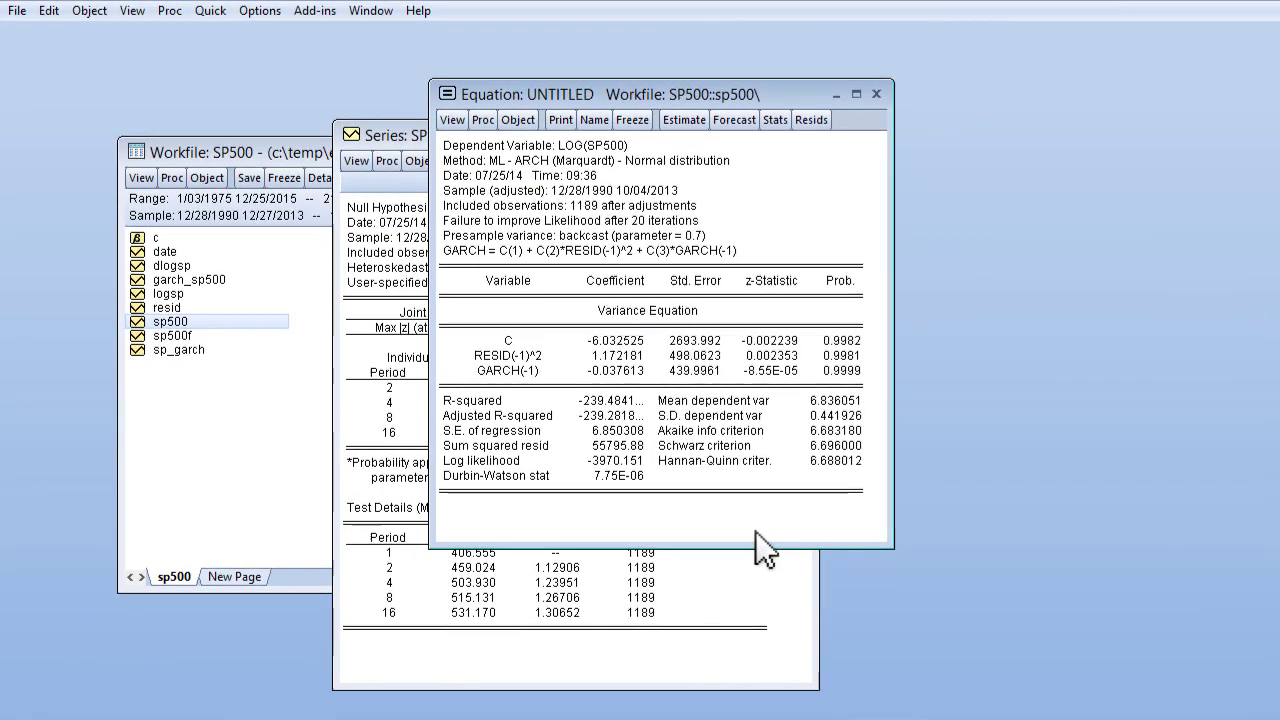
Step: Save the ARCH equation's output table to disk as a Portable Document Format (.pdf) file
{"action": "right_click", "coordinate": [690, 207]}
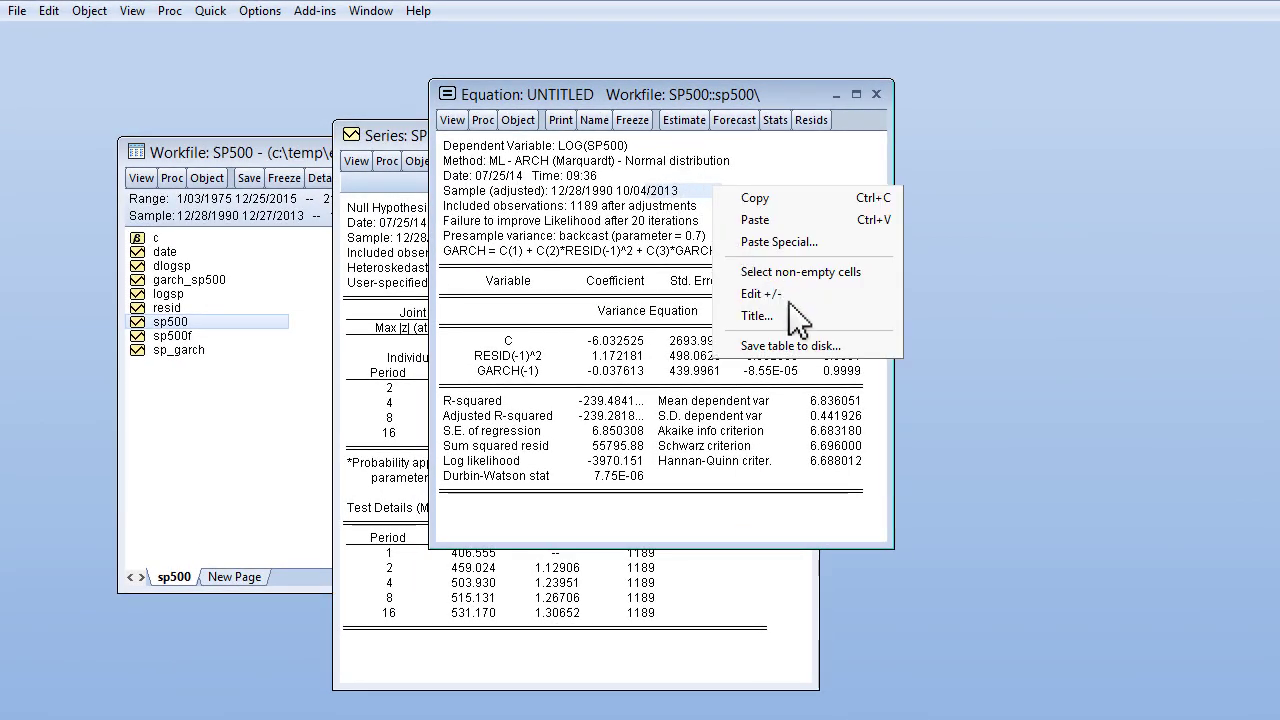
{"action": "left_click", "coordinate": [785, 346]}
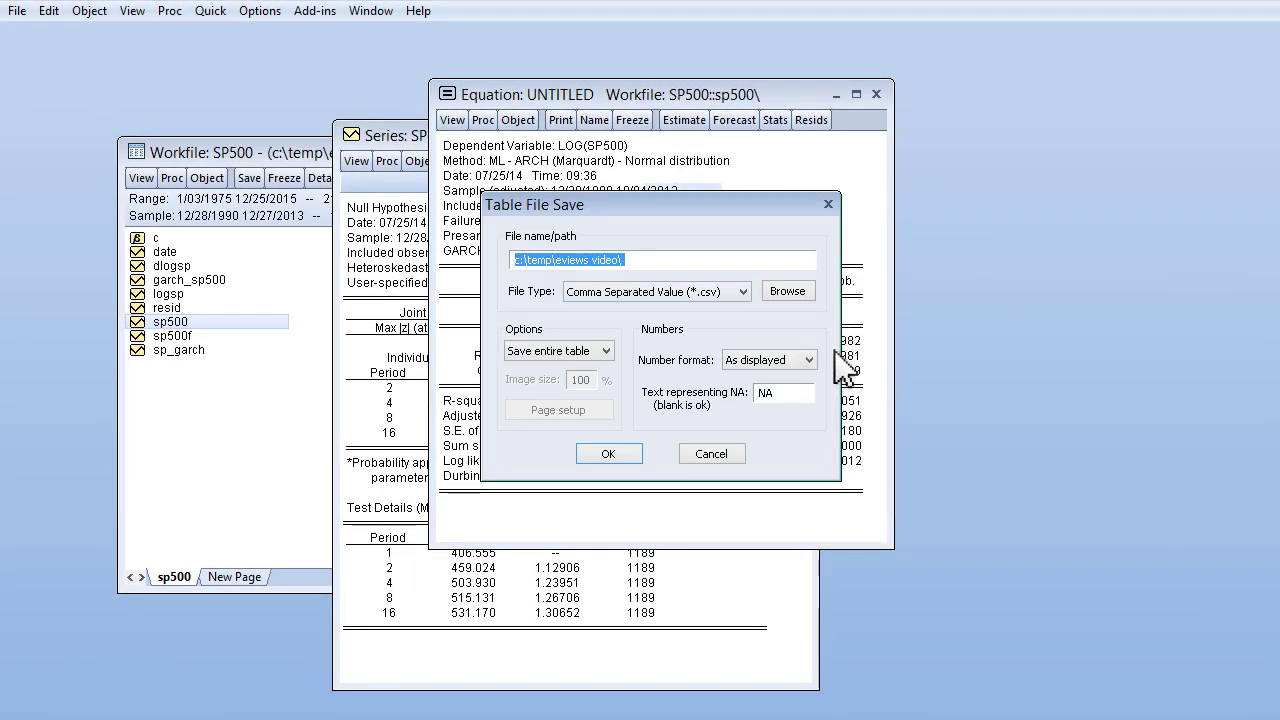
{"action": "left_click", "coordinate": [743, 292]}
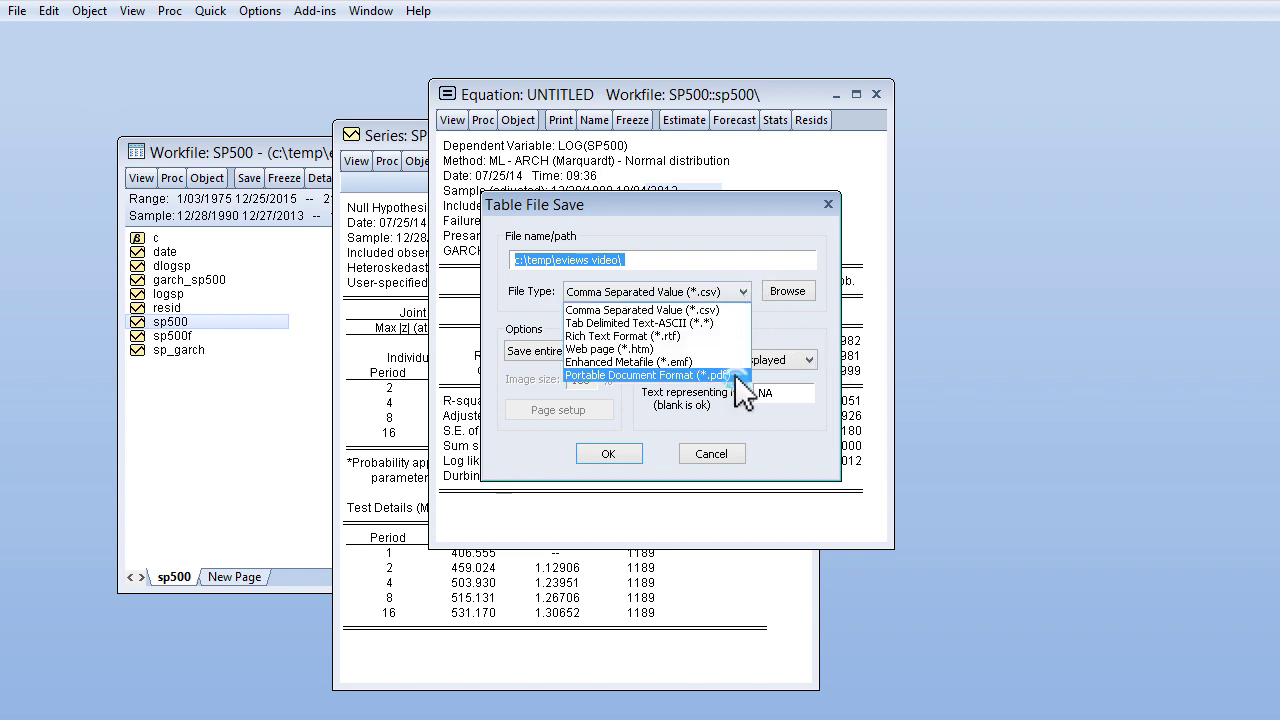
{"action": "left_click", "coordinate": [700, 375]}
{"action": "left_click", "coordinate": [625, 453]}
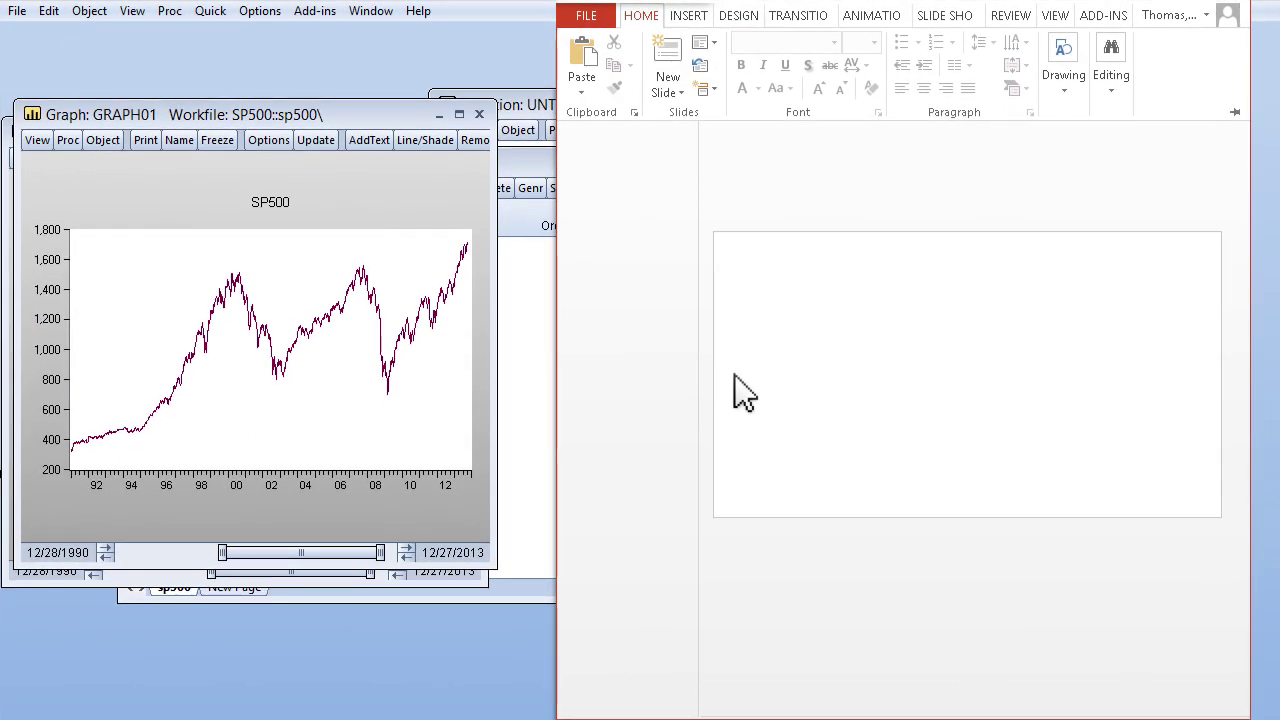
Step: Paste the SP500 graph as a linked picture, then shift the EViews sample to 1975–1998
{"action": "left_click", "coordinate": [595, 82]}
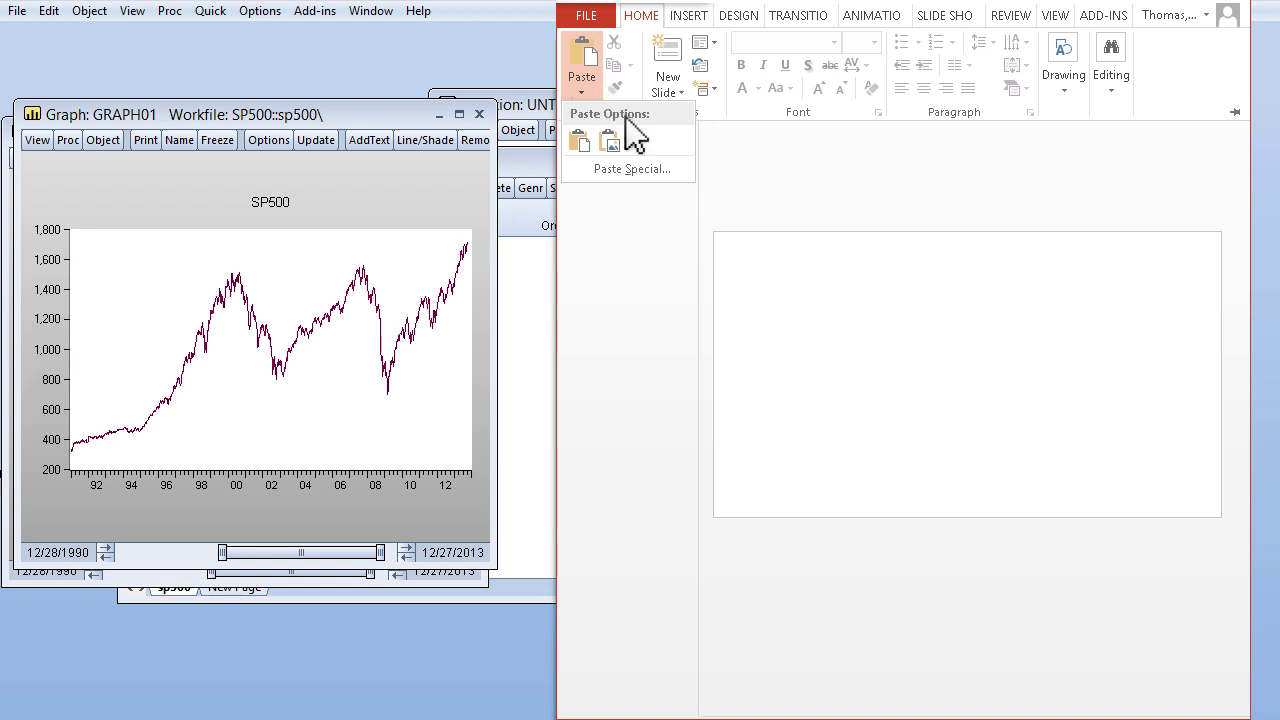
{"action": "left_click", "coordinate": [671, 172]}
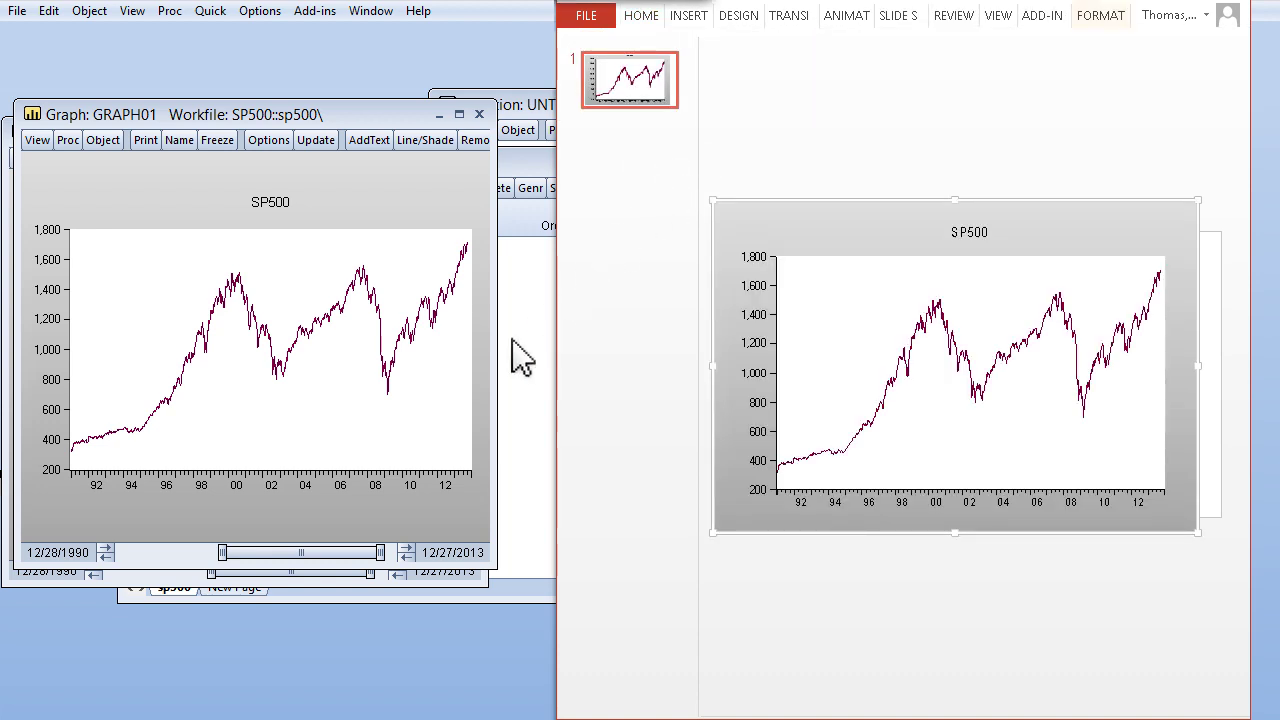
{"action": "left_click_drag", "start_coordinate": [312, 556], "coordinate": [207, 556]}
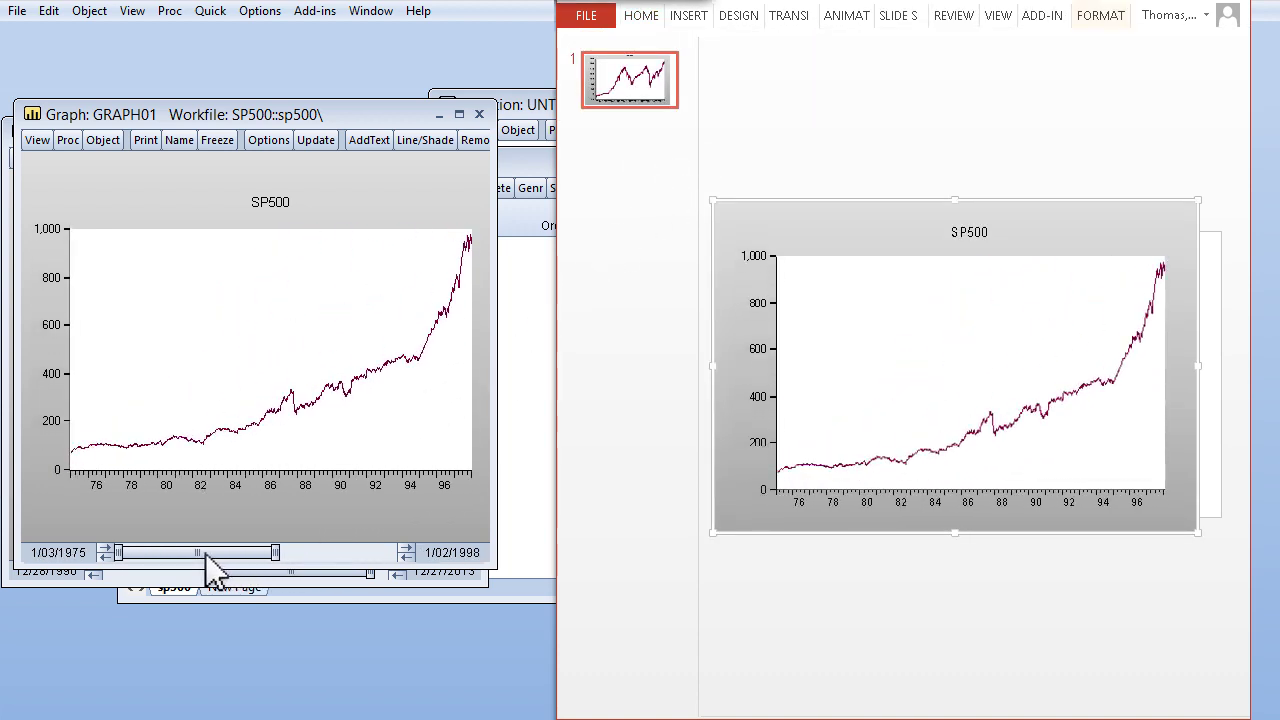